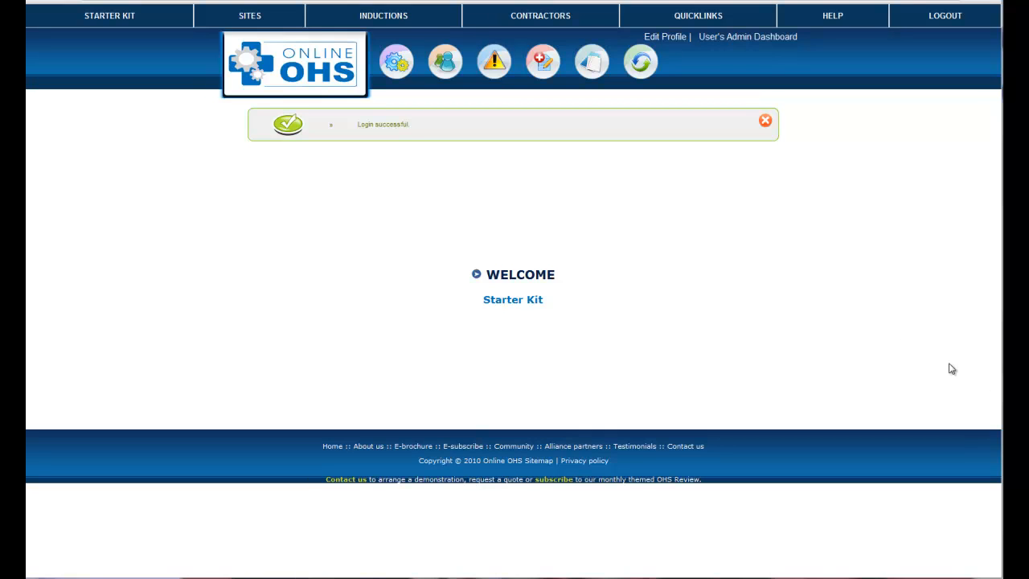
Step: Start a new checklist from the checklist list and assign it to the Cowper Street site
mouse_move(592, 72)
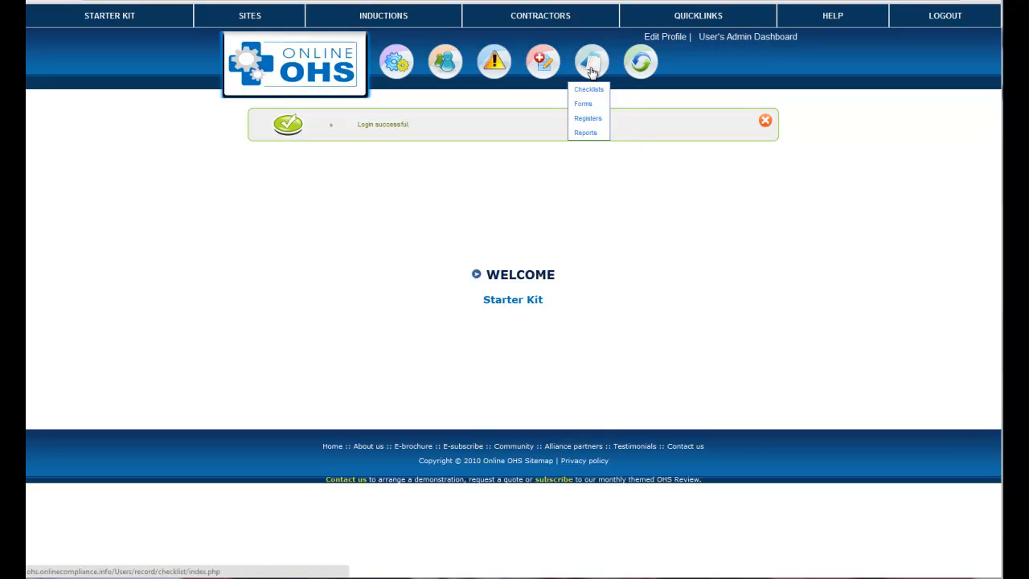
left_click(598, 91)
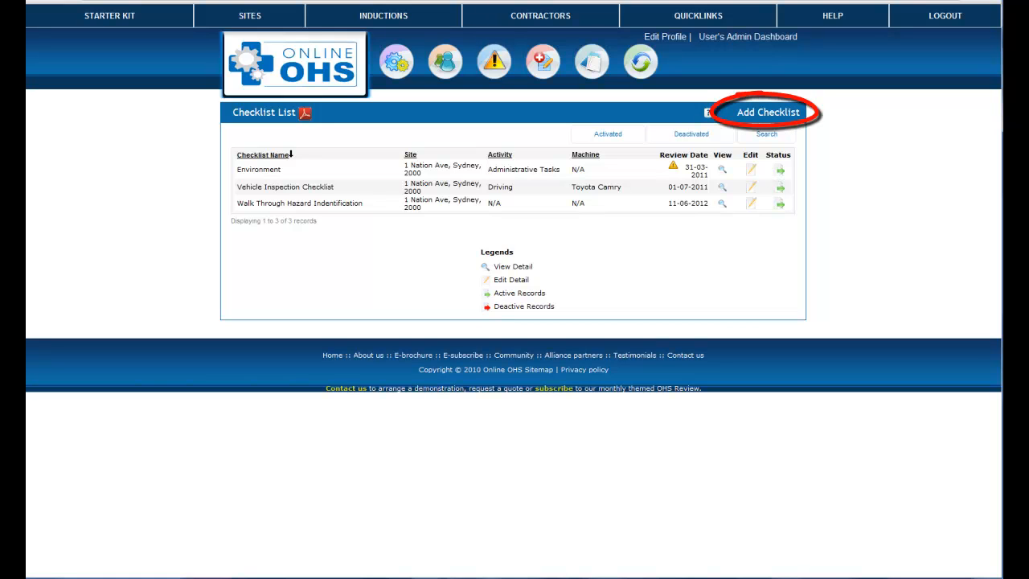
left_click(770, 114)
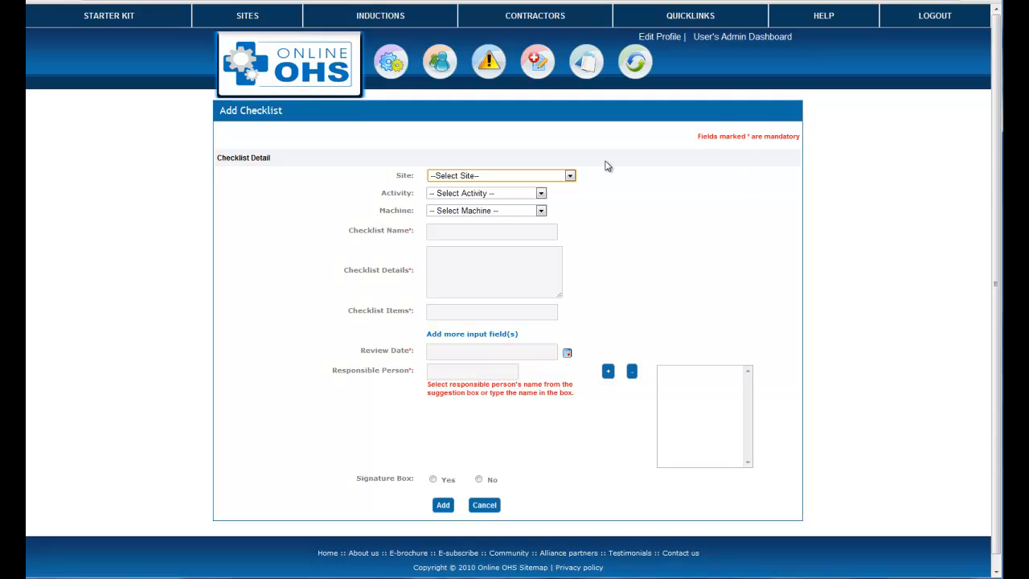
left_click(570, 177)
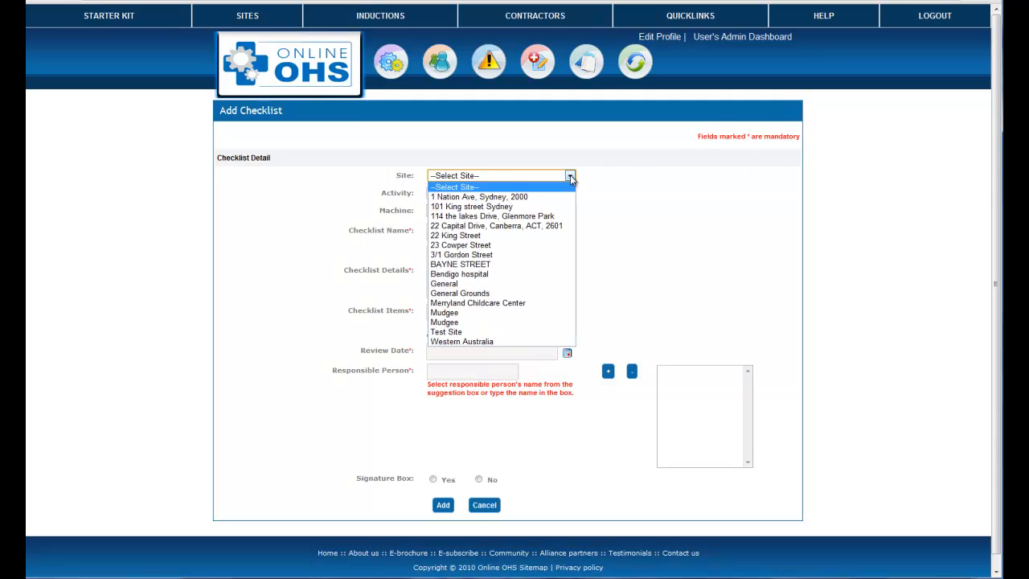
left_click(517, 245)
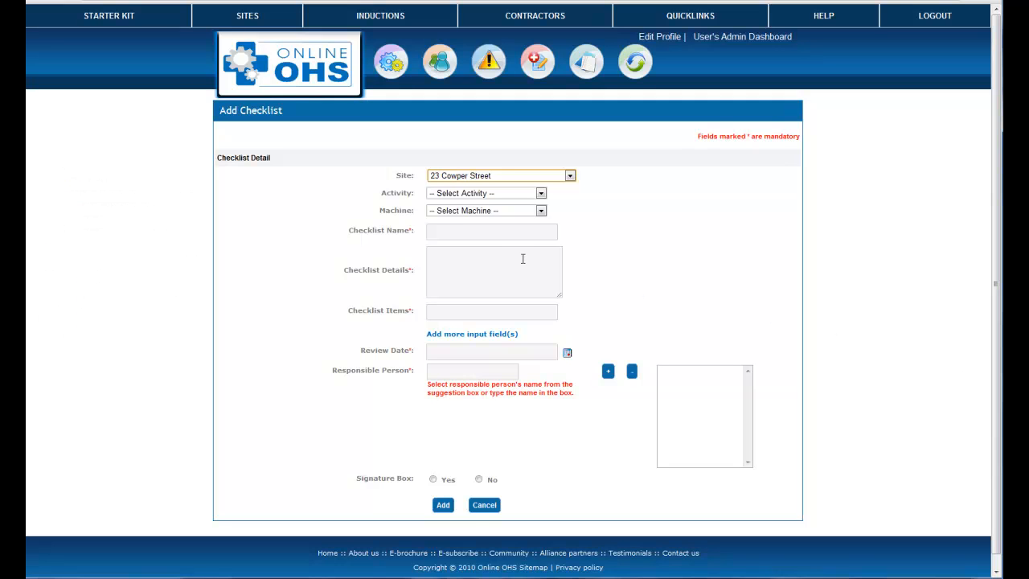
Step: Name the checklist "Walk Through Hazard Indentification" and describe it as "This is a walk through hazard checklist to help identify and control hazards in the workplace"
left_click(452, 236)
type("Walk Through Hazard Indentification")
left_click(464, 258)
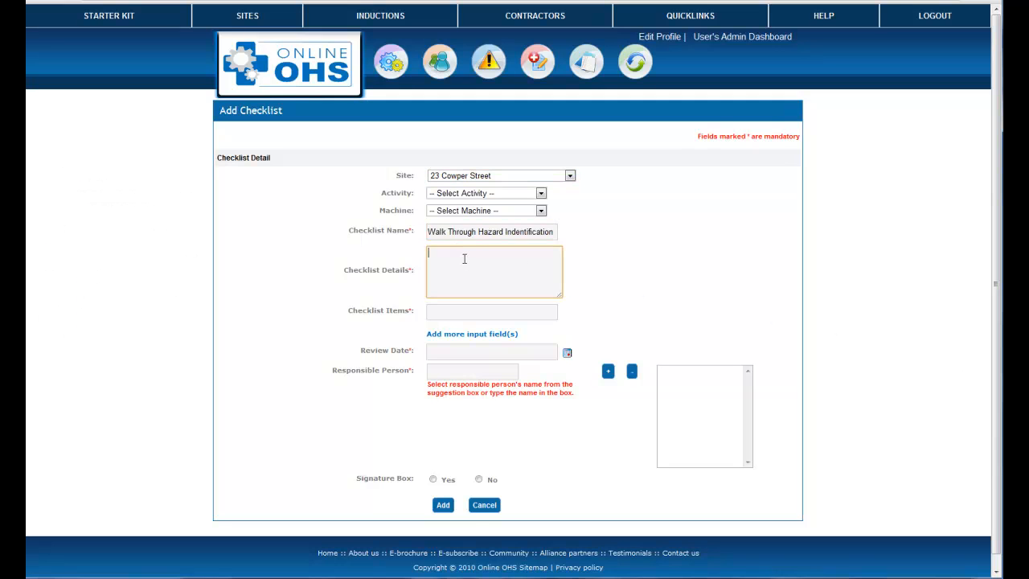
type("This is a walk through hazard checklist to help identify and control hazards in the workplace")
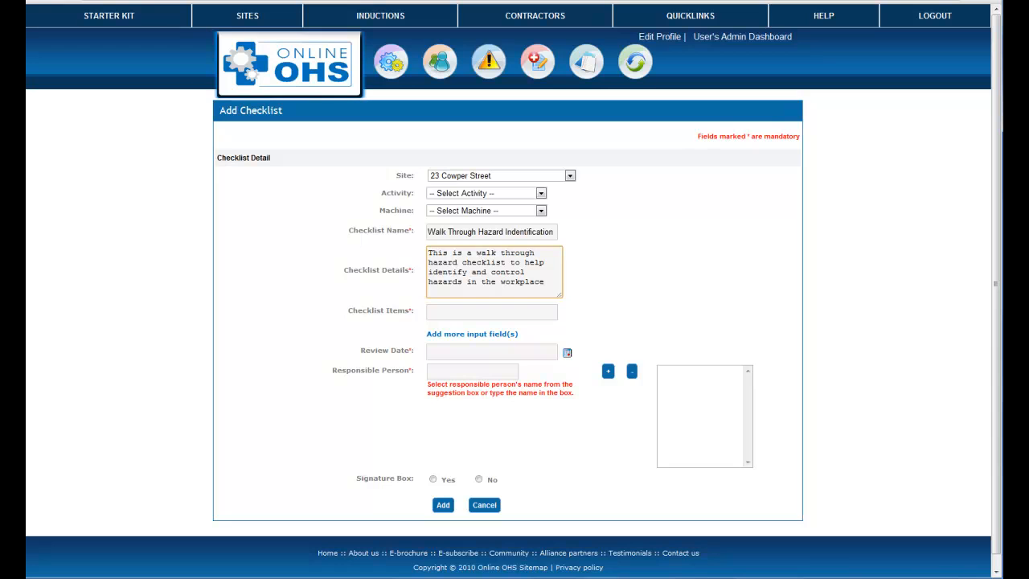
Step: Enter the checklist items "Are designated walkways still visable" and "Are walkways being used by employee correctly", and add input fields for further items
left_click(440, 314)
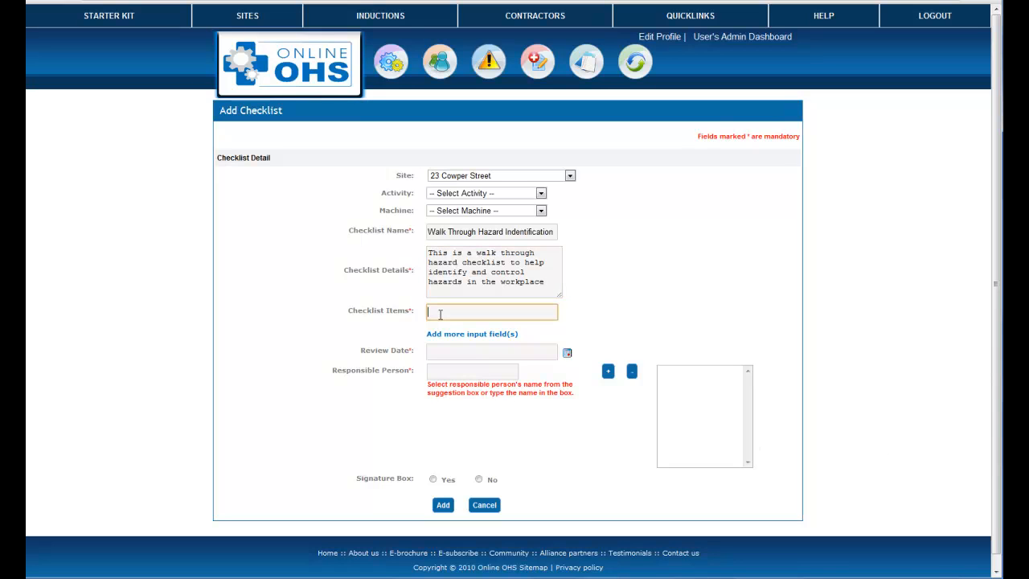
type("Are designated walkways still visable")
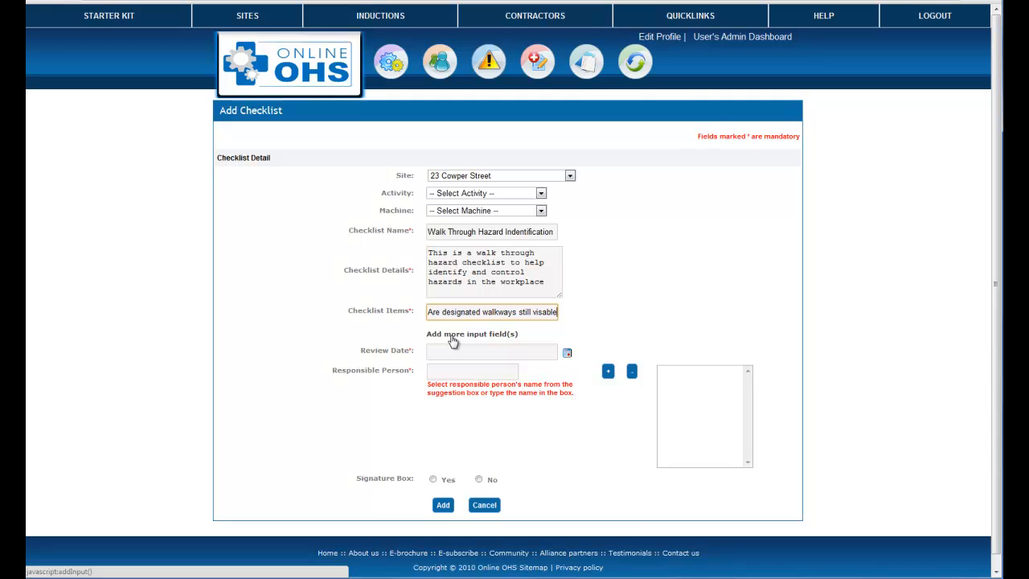
left_click(452, 335)
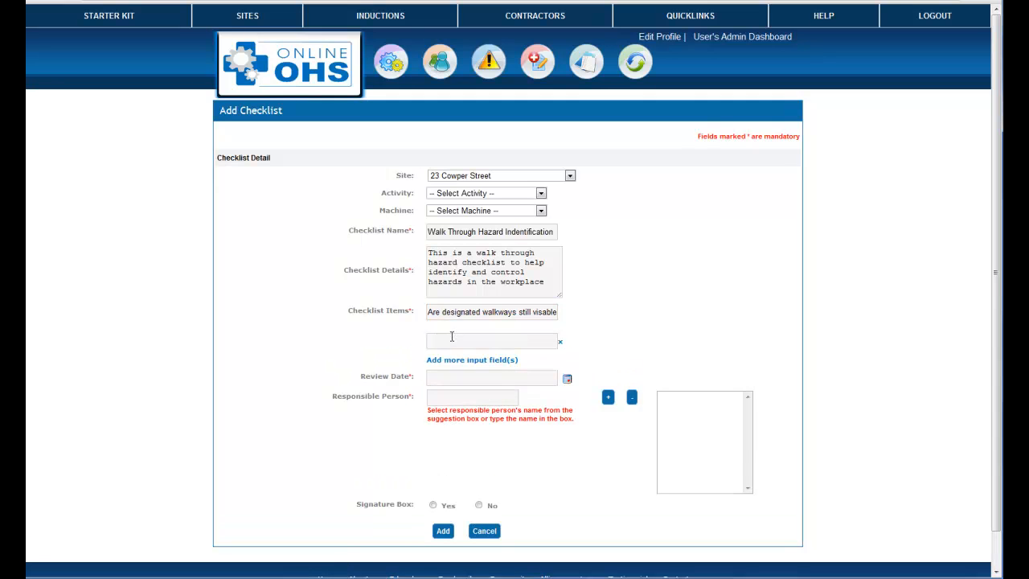
left_click(451, 338)
key("ctrl+v")
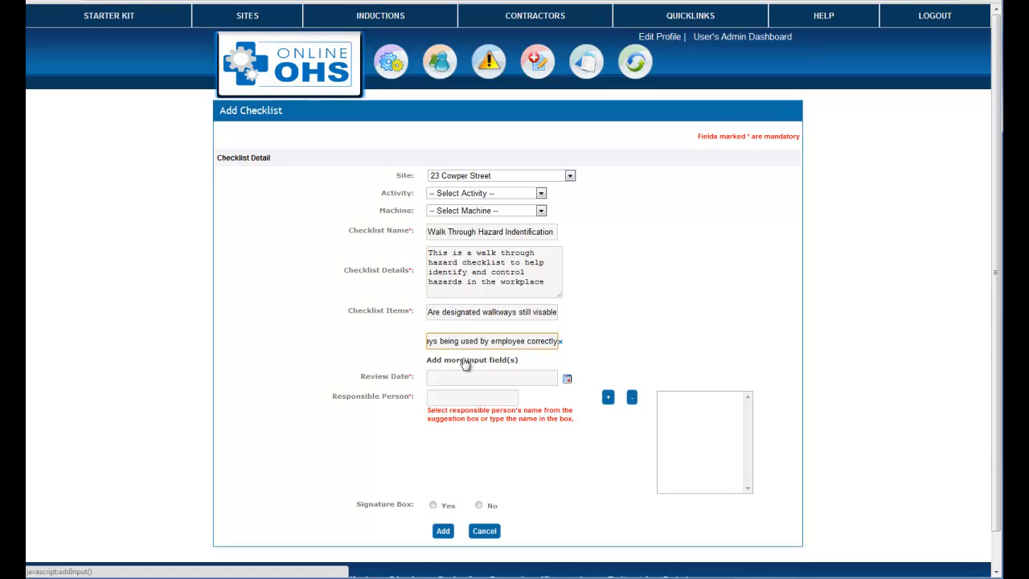
left_click(466, 361)
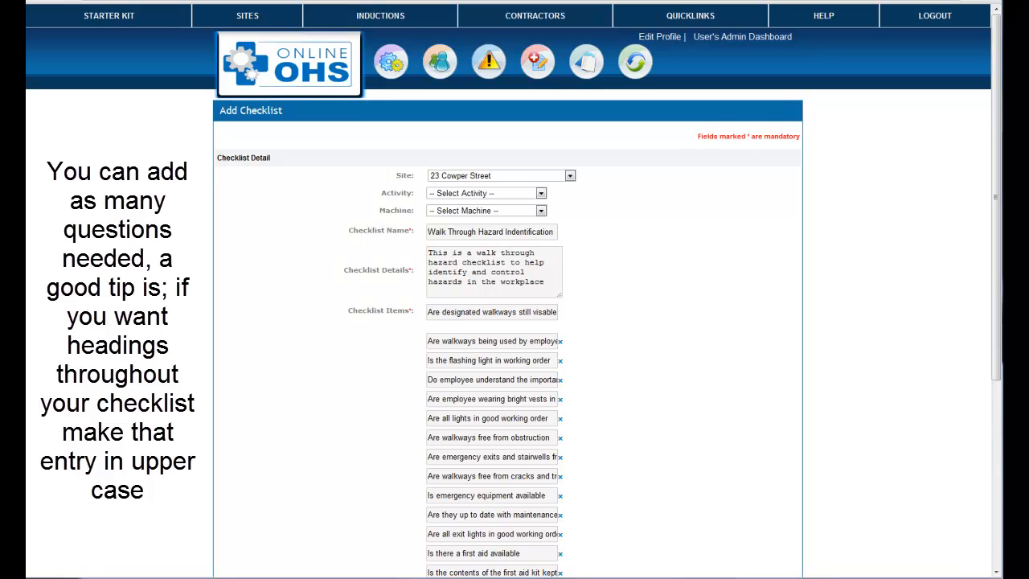
Step: Set the checklist's review date to 20-07-2011
left_click(996, 572)
left_click(996, 571)
left_click(995, 571)
left_click(996, 571)
left_click(996, 572)
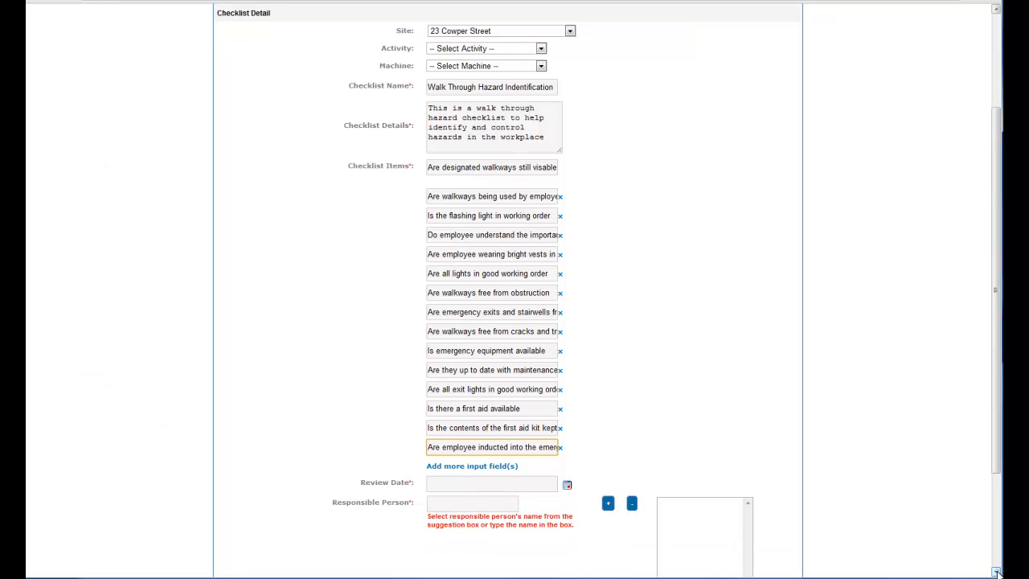
left_click(567, 486)
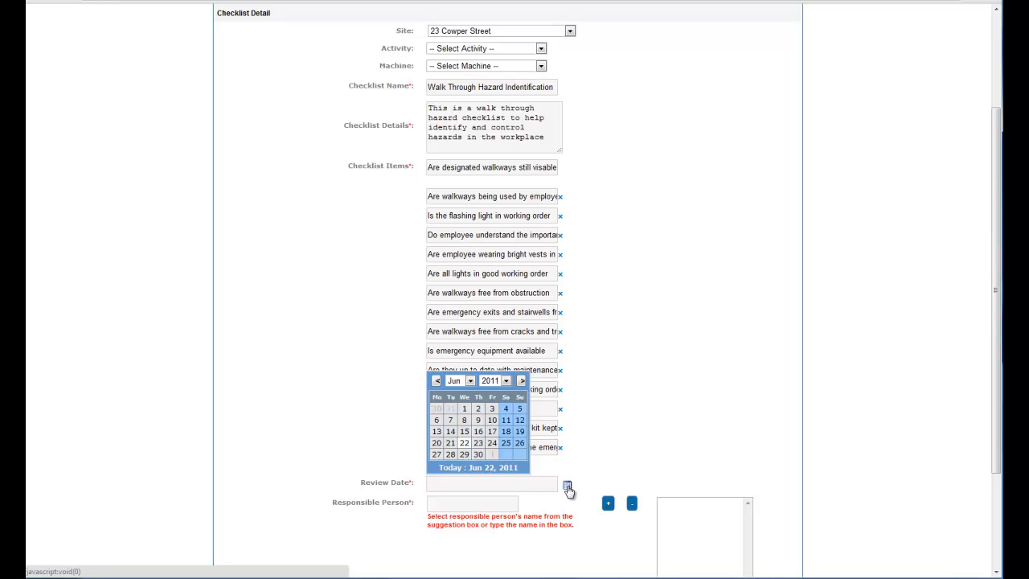
left_click(471, 382)
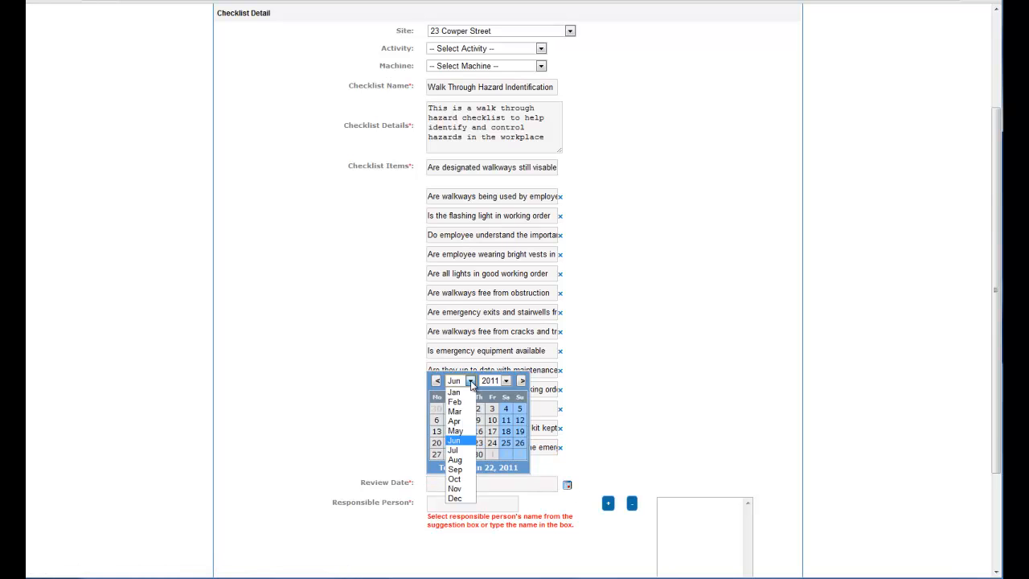
left_click(453, 450)
left_click(463, 443)
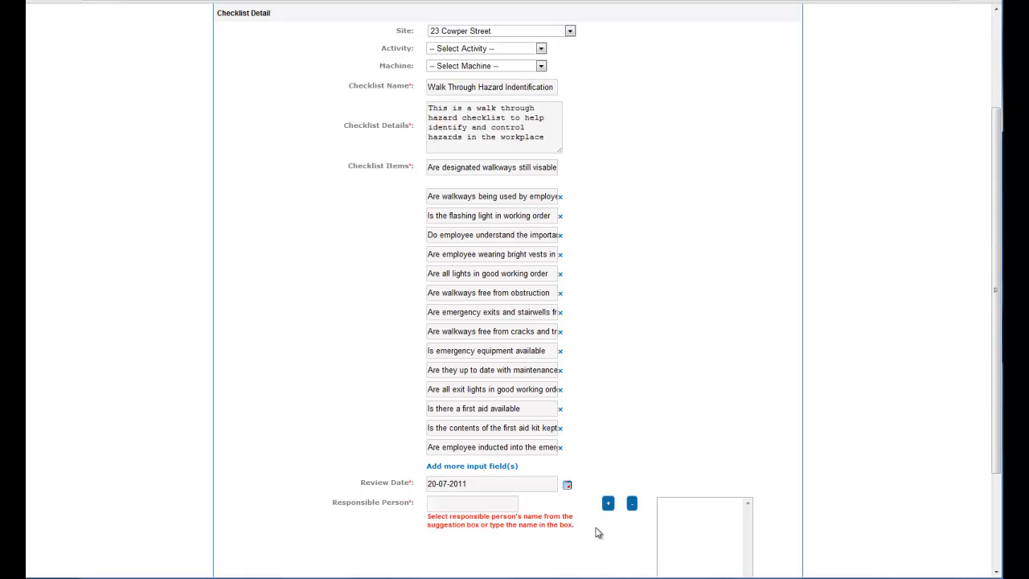
Step: Enter the responsible person's full name and add it to the checklist's list of responsible persons
left_click(488, 505)
type("john smith")
left_click(608, 504)
Step: Set the Signature Box option to Yes and save the new checklist
left_click(996, 571)
left_click(996, 572)
left_click(996, 572)
left_click(996, 572)
left_click(996, 572)
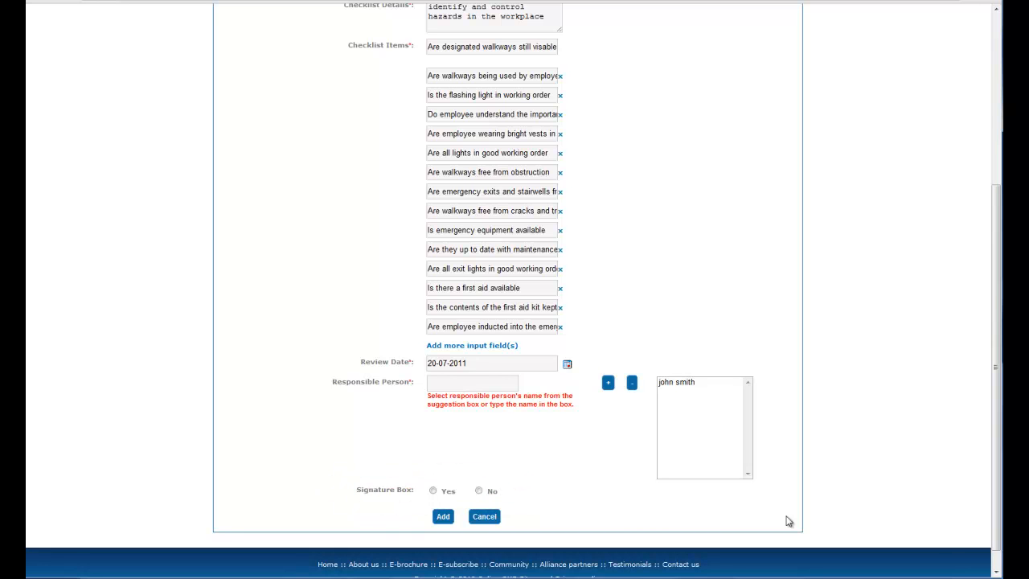
left_click(433, 491)
left_click(443, 517)
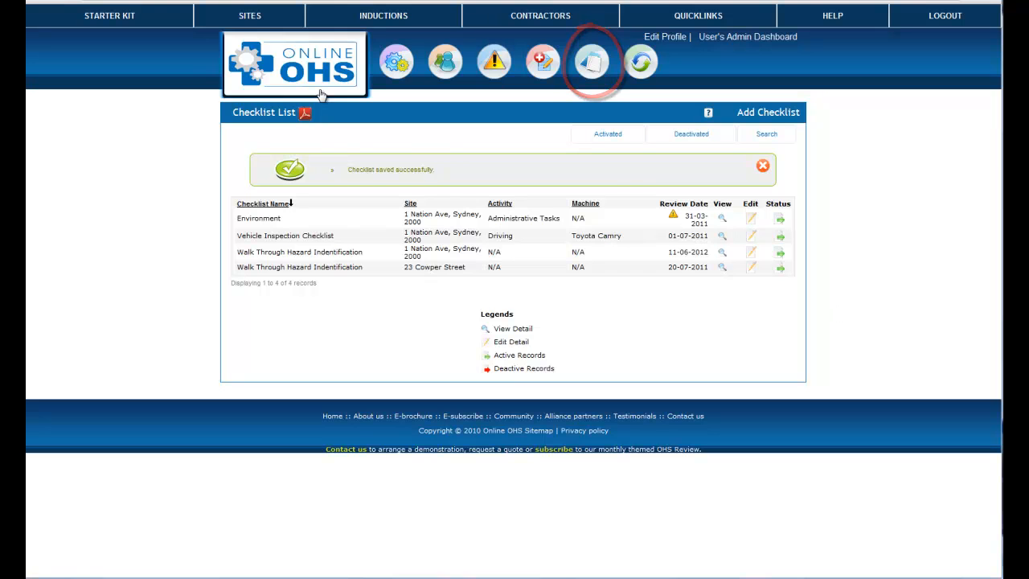
Step: Open the Walk Through Hazard Indentification checklist from the Cowper Street site's Checklist Register
left_click(250, 17)
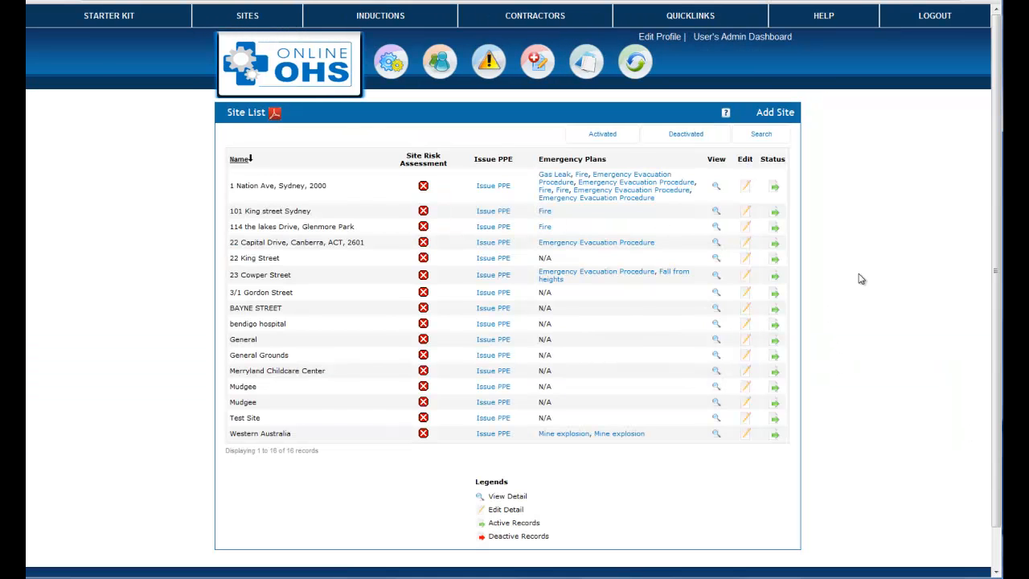
left_click(716, 276)
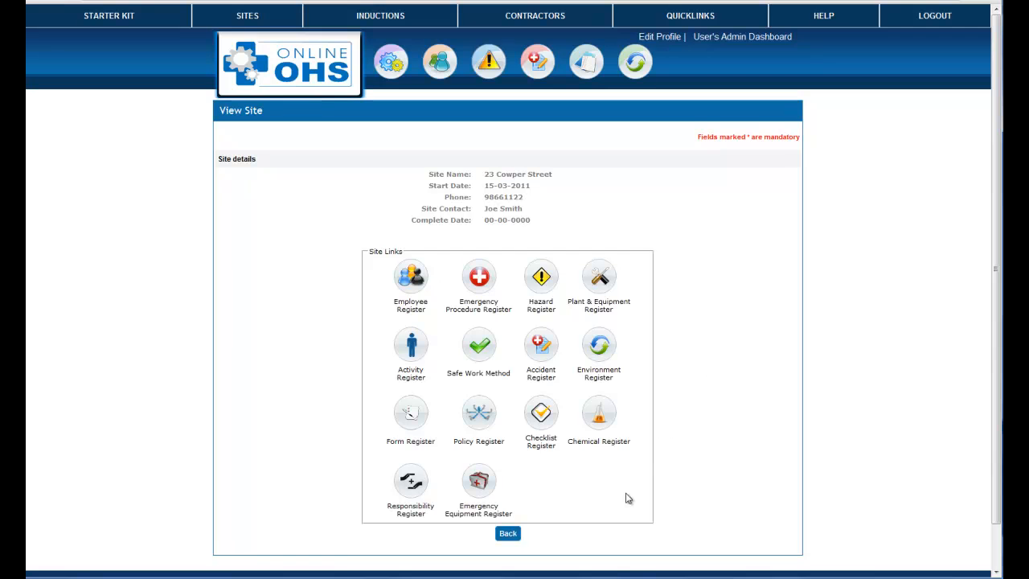
left_click(544, 415)
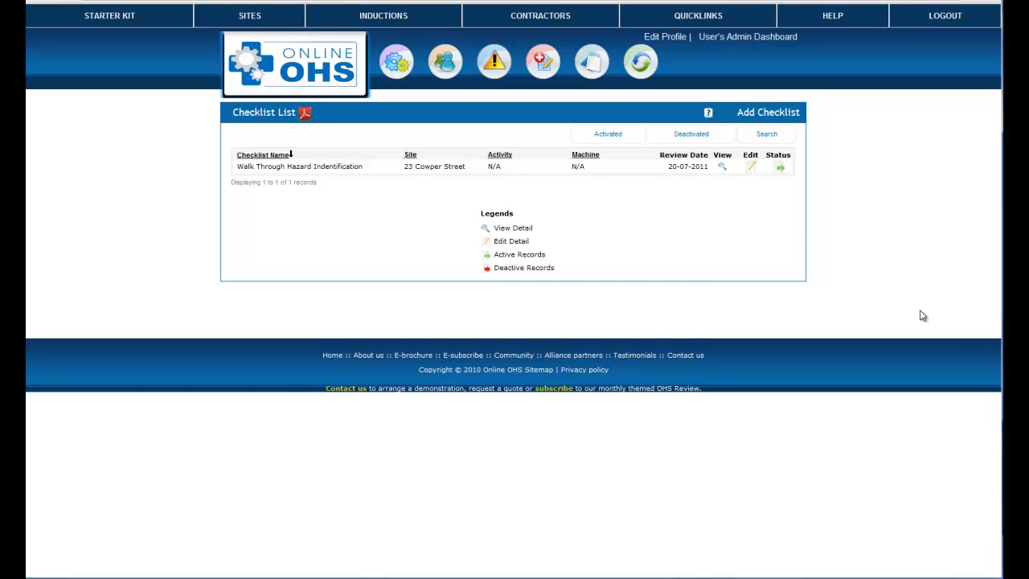
left_click(724, 168)
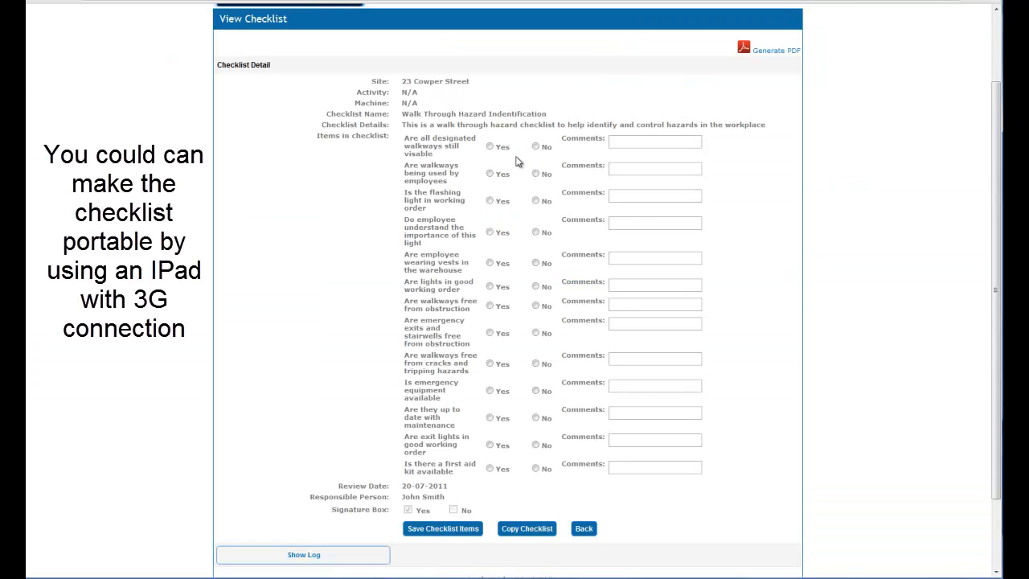
Step: Save the checklist with every item answered Yes and generate a PDF of it
left_click(489, 146)
left_click(489, 174)
left_click(489, 201)
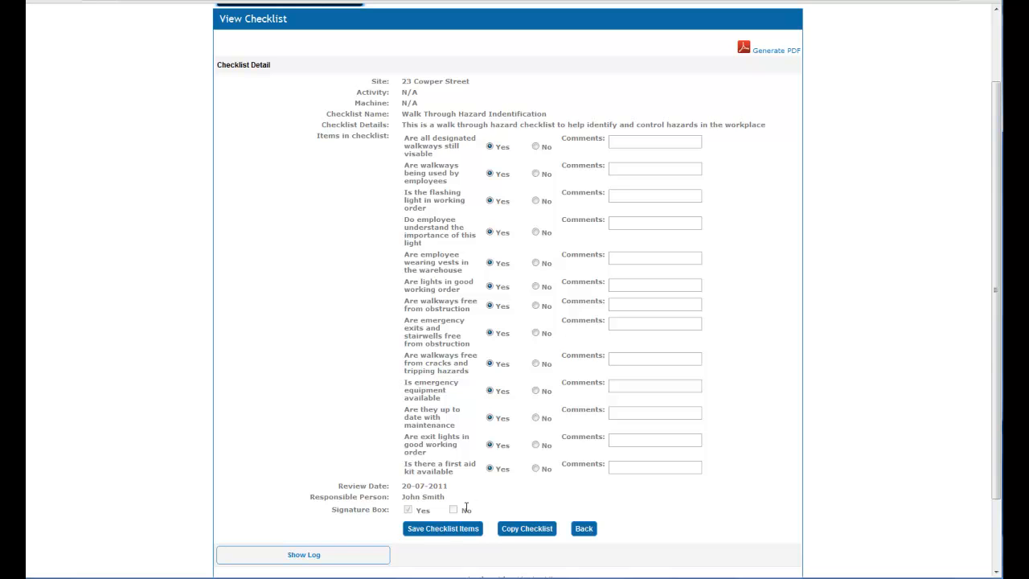
left_click(442, 528)
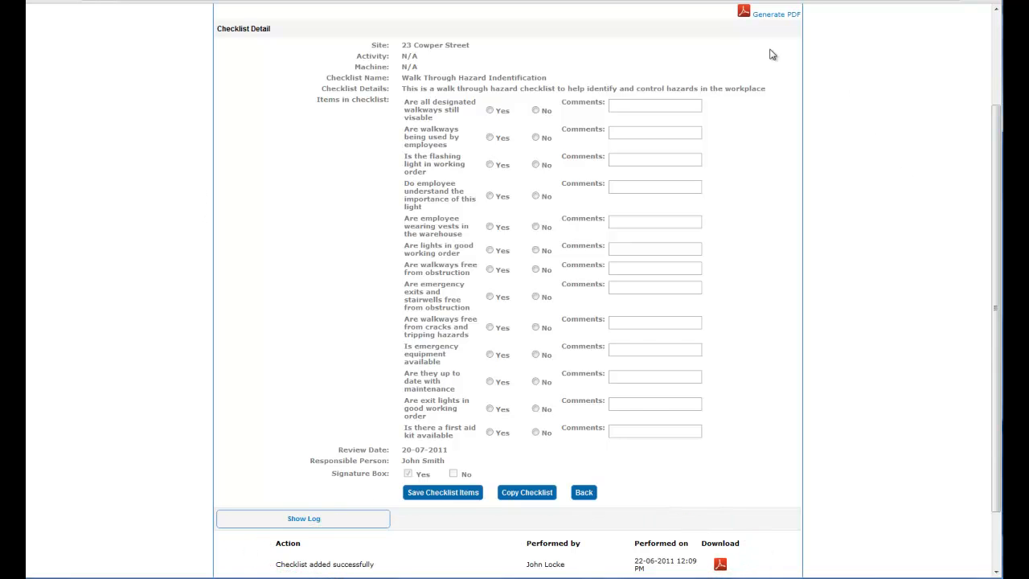
left_click(769, 20)
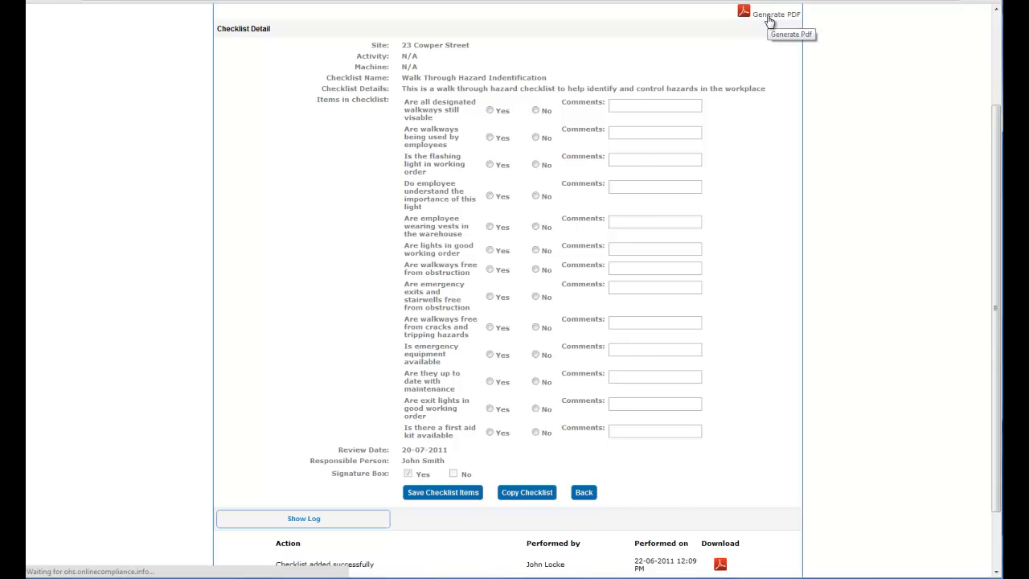